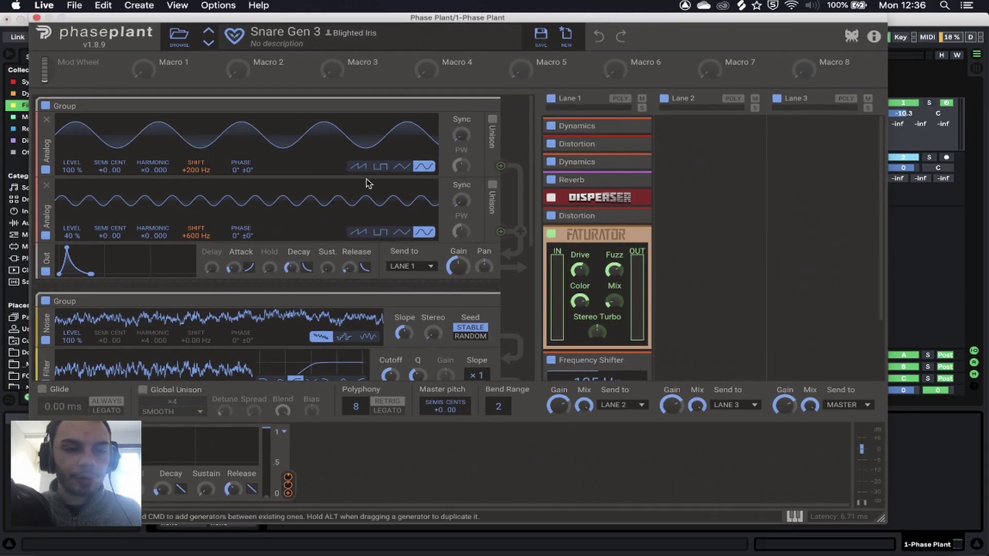
Review the oscillator and noise generator groups, and collapse the Faturator effect in Lane 1.
scroll(366, 178, "down", 5)
scroll(264, 186, "up", 5)
scroll(219, 152, "down", 5)
scroll(227, 223, "up", 5)
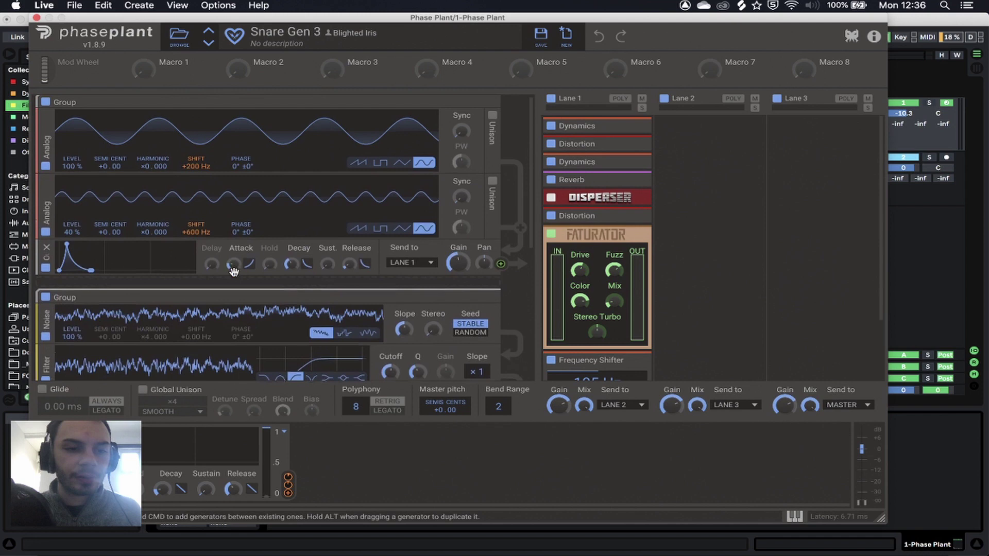
scroll(234, 272, "down", 3)
scroll(244, 227, "down", 2)
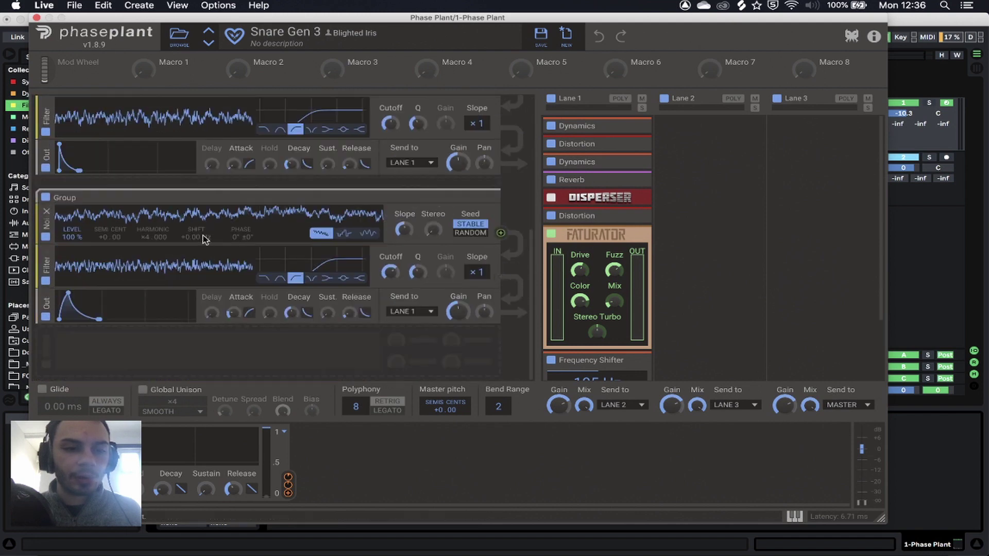
left_click(629, 236)
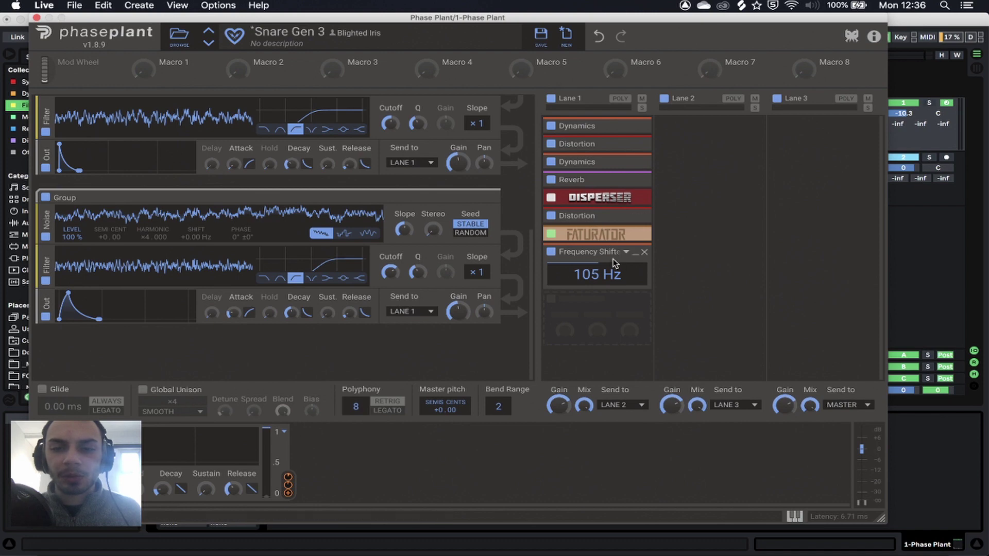
Bypass the whole Lane 1 effect chain so only the raw generators play.
scroll(249, 247, "up", 3)
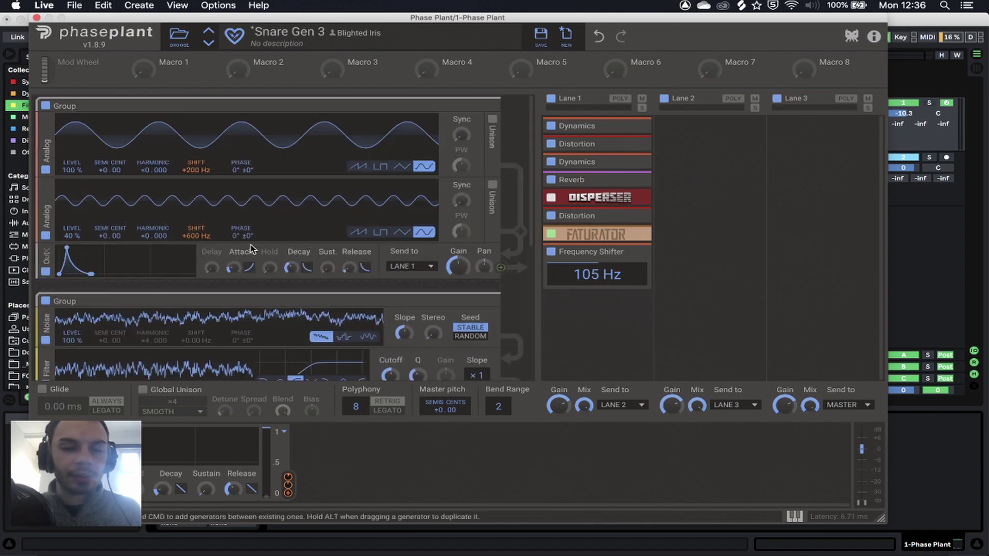
scroll(41, 304, "down", 1)
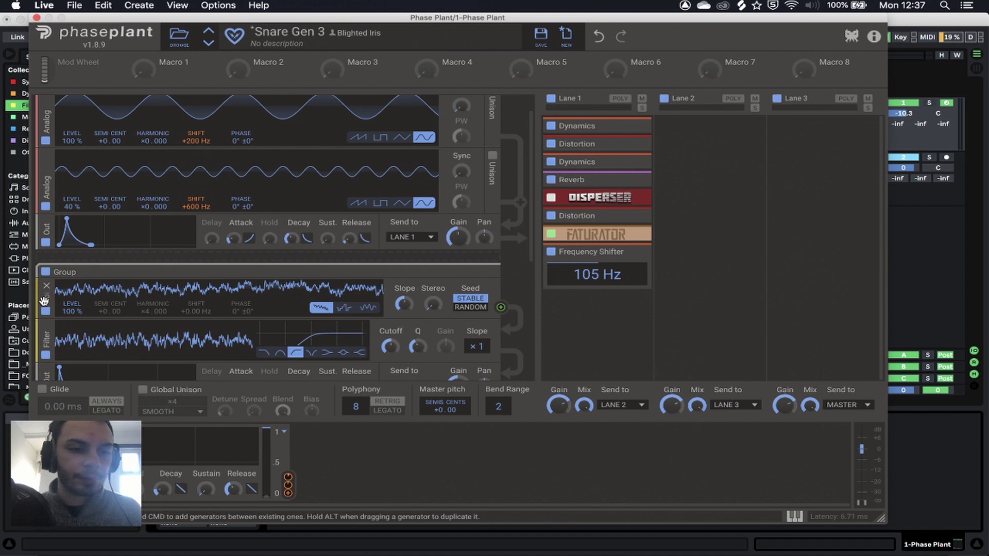
left_click(551, 98)
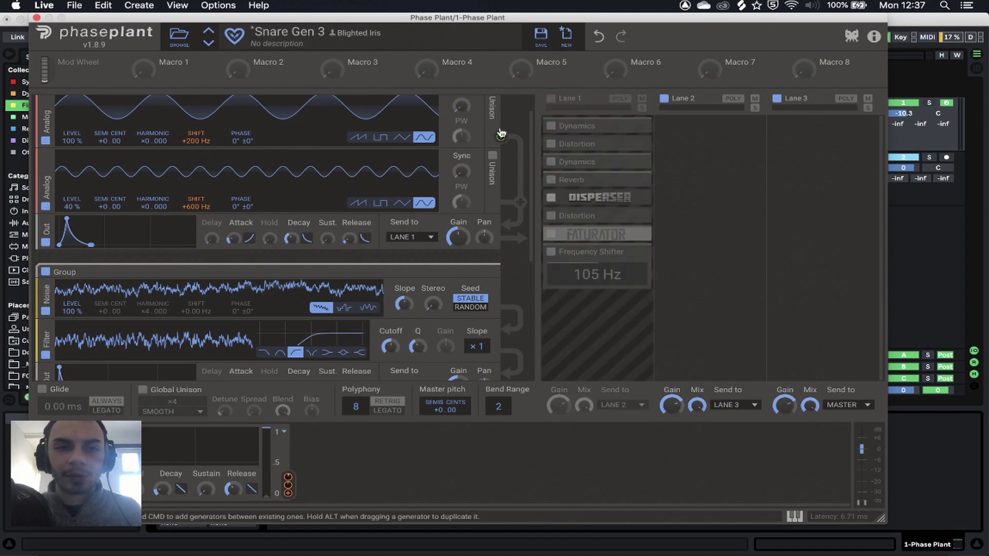
Check the high-pass filter cutoff in the two noise groups.
scroll(46, 281, "down", 2)
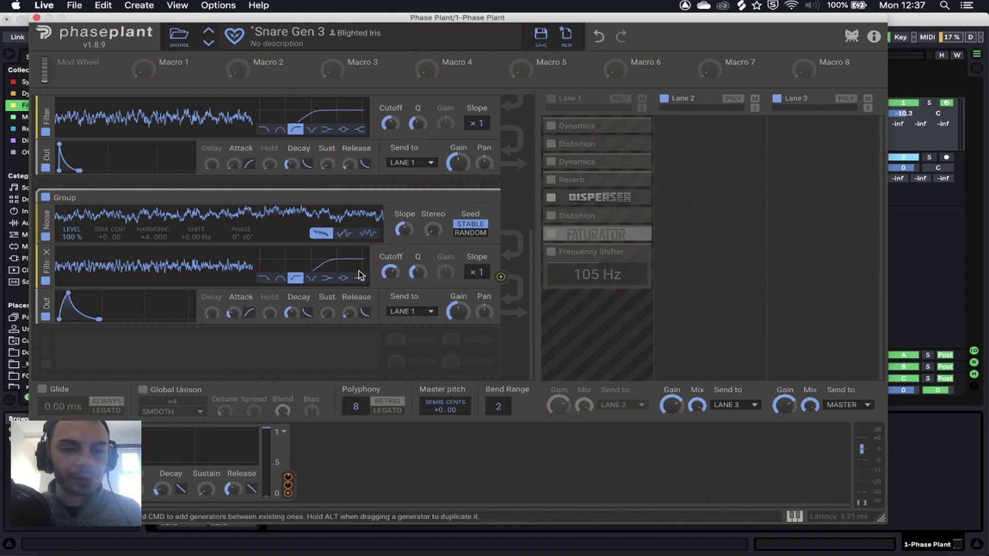
left_click_drag(390, 272, 390, 272)
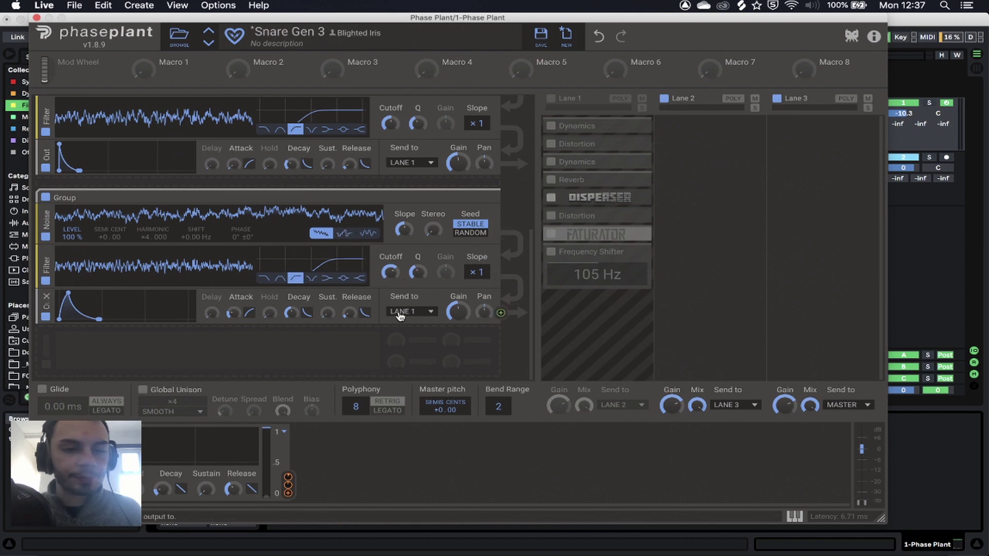
scroll(116, 328, "up", 3)
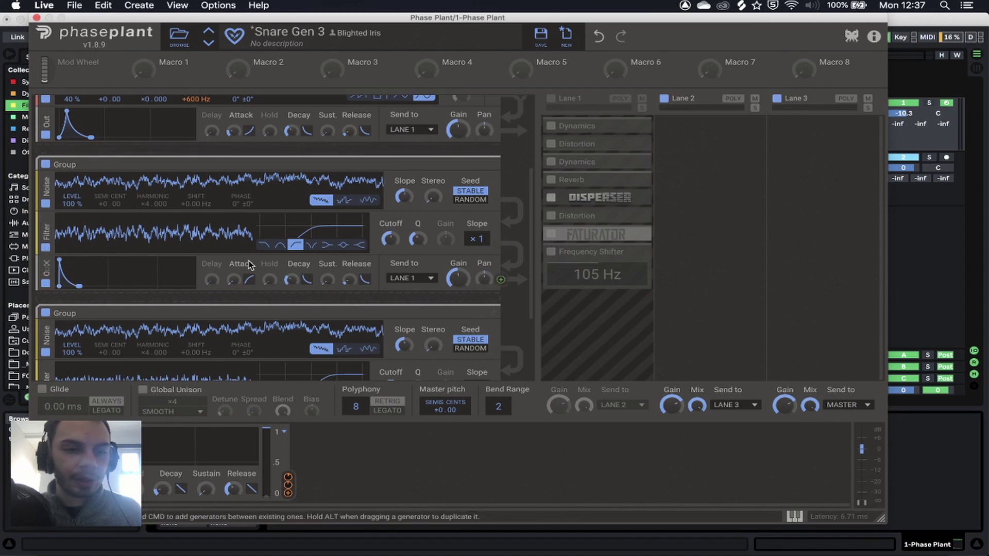
left_click_drag(390, 238, 390, 239)
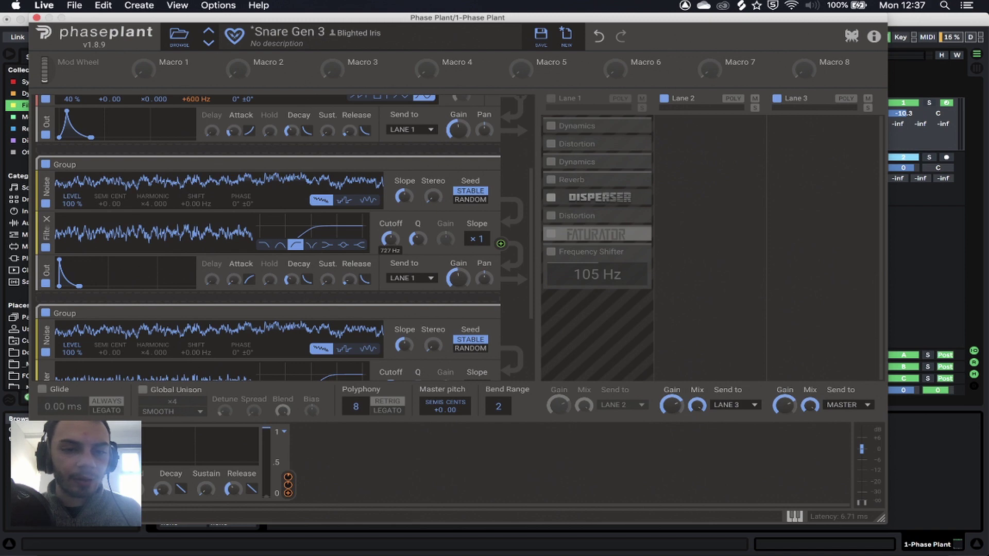
Lower the second Analog oscillator's frequency shift to +458 Hz.
scroll(185, 257, "up", 3)
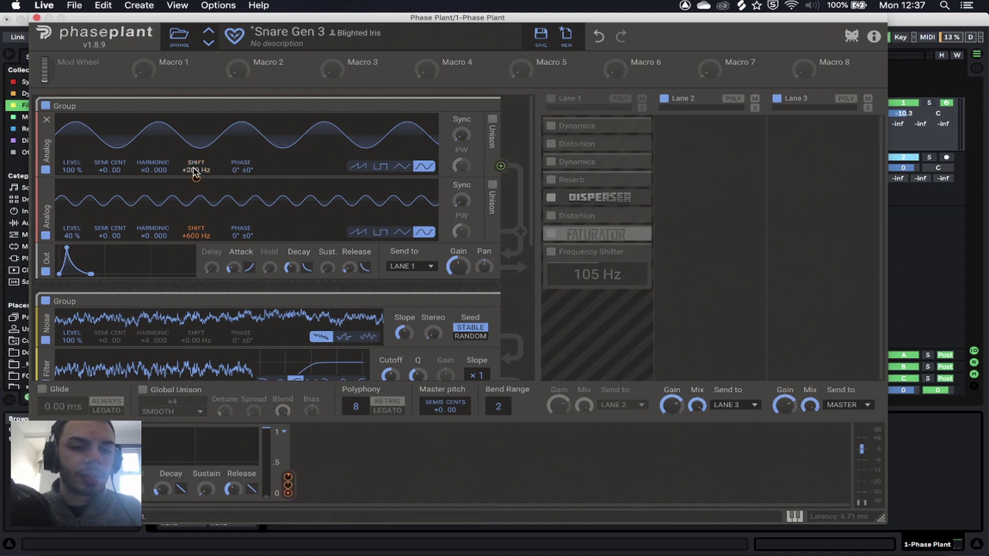
mouse_move(196, 240)
left_mouse_down()
mouse_move(196, 229)
mouse_move(190, 256)
left_mouse_up()
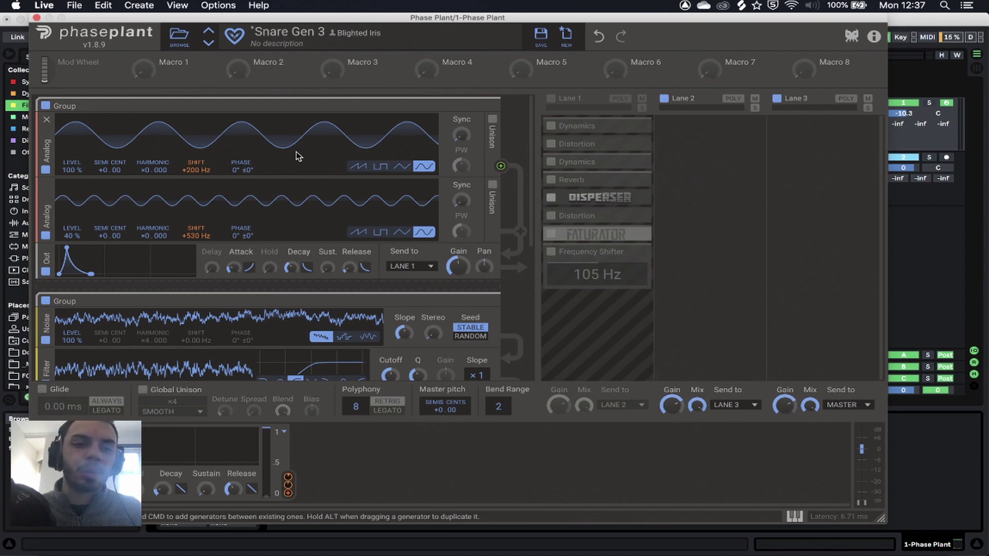
left_click_drag(196, 244, 196, 251)
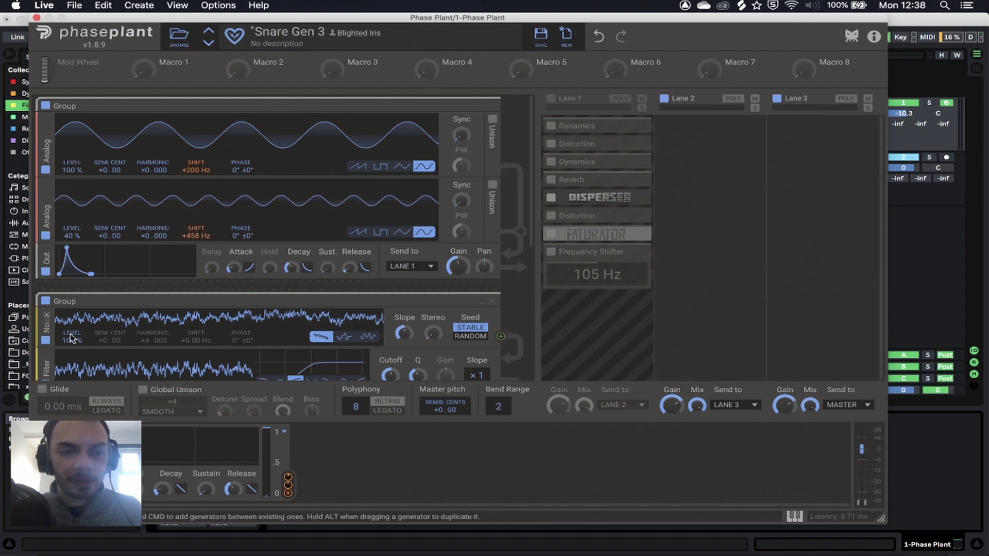
Examine the output envelopes of all three generator groups, comparing their attack and decay times.
scroll(196, 271, "down", 5)
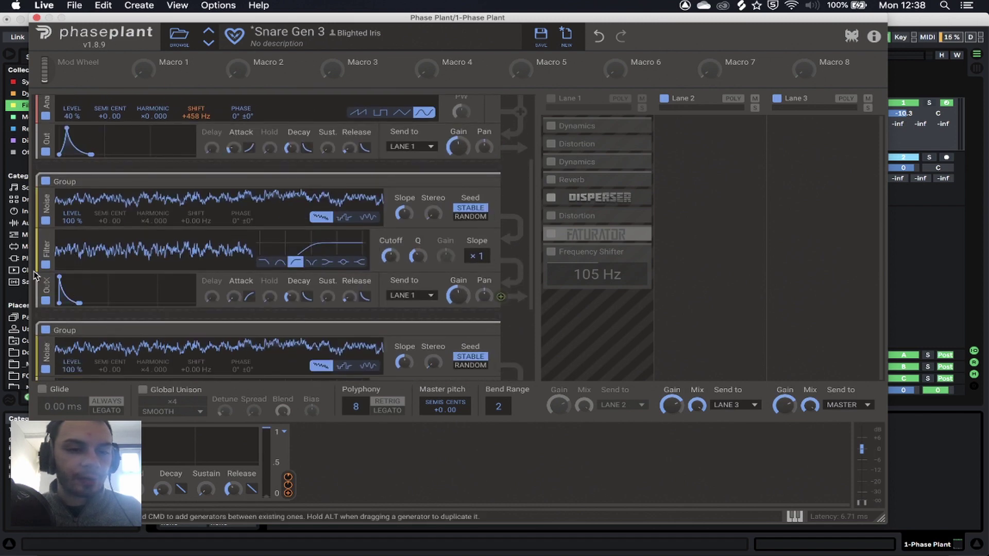
scroll(236, 286, "up", 4)
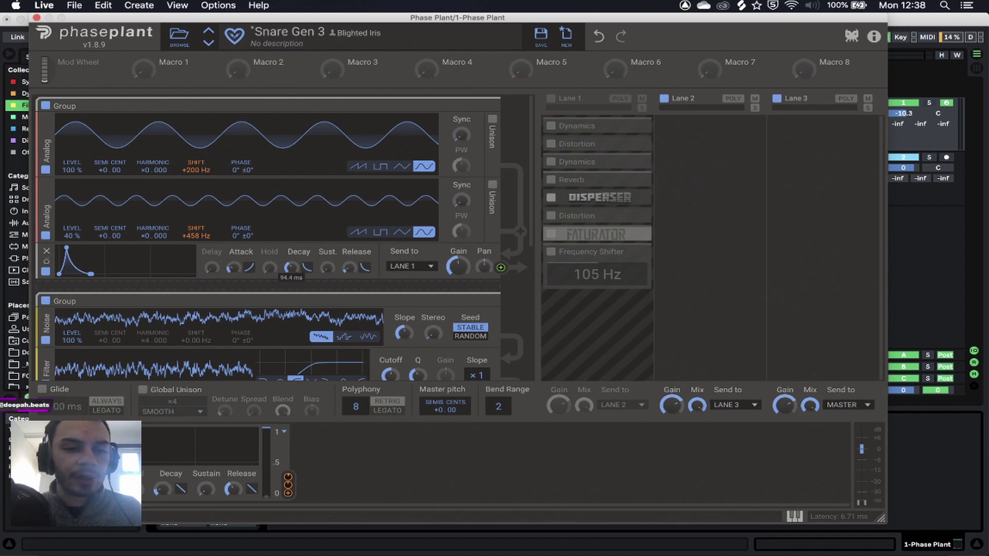
scroll(278, 275, "down", 7)
scroll(272, 273, "up", 4)
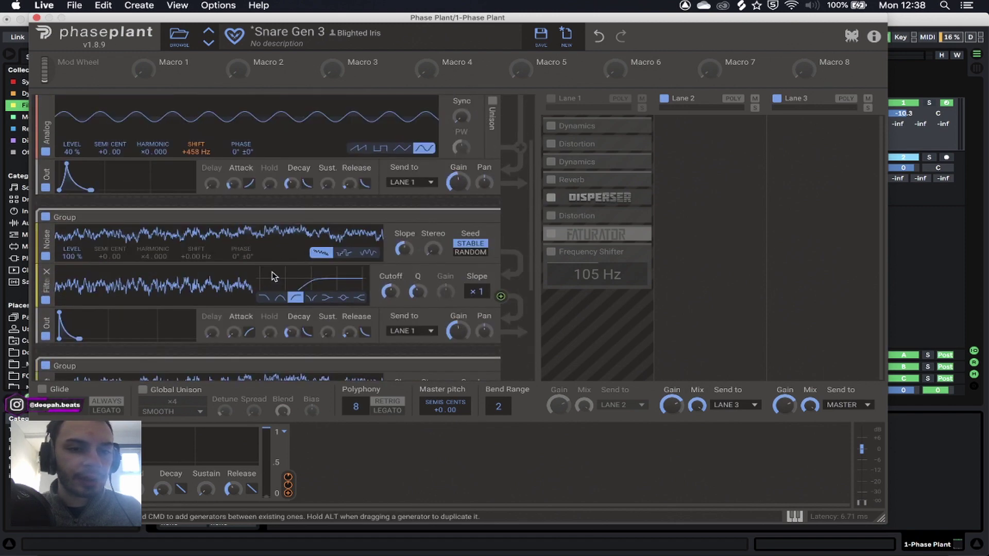
left_click_drag(233, 305, 291, 304)
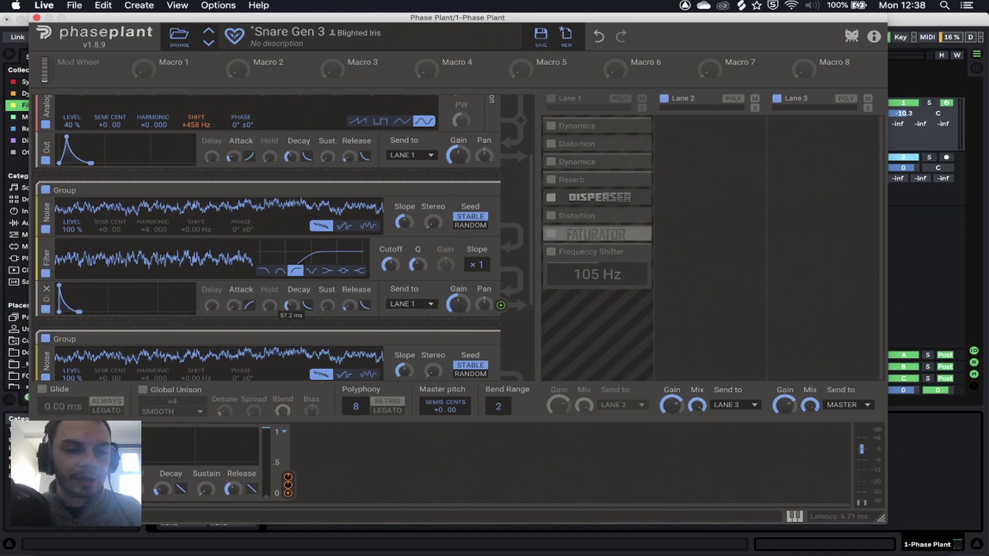
scroll(260, 322, "down", 5)
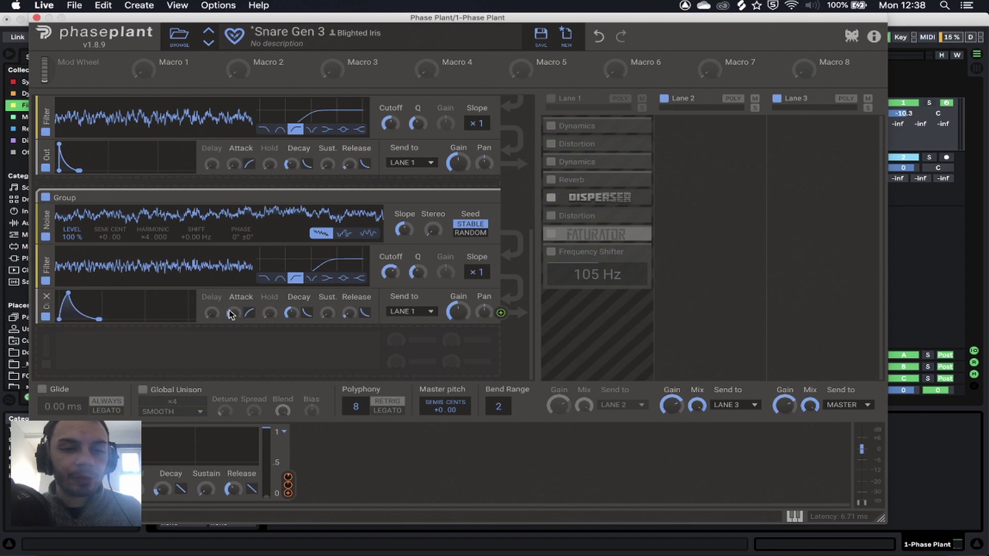
left_click_drag(292, 312, 292, 305)
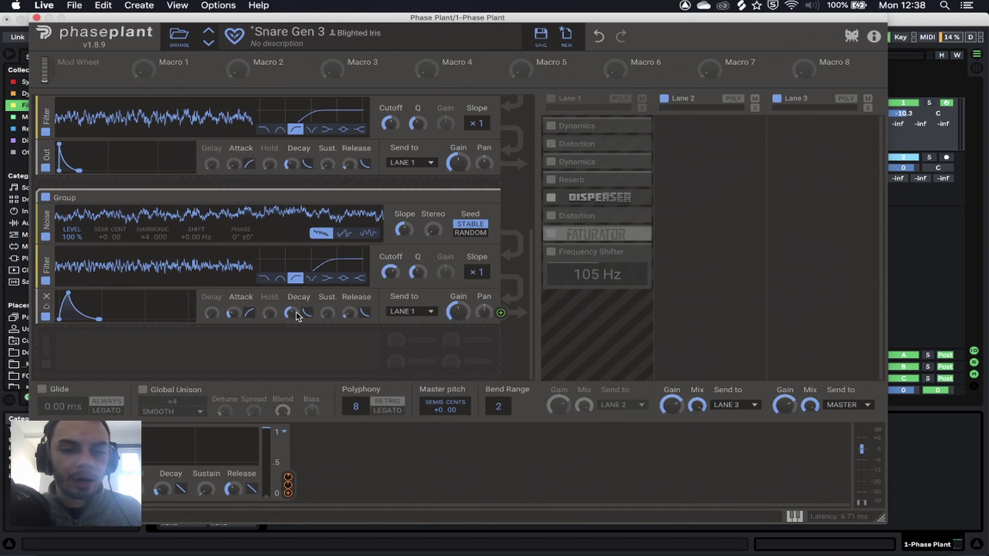
Re-enable Lane 1 and bypass every effect in it except the first Dynamics.
scroll(297, 316, "up", 4)
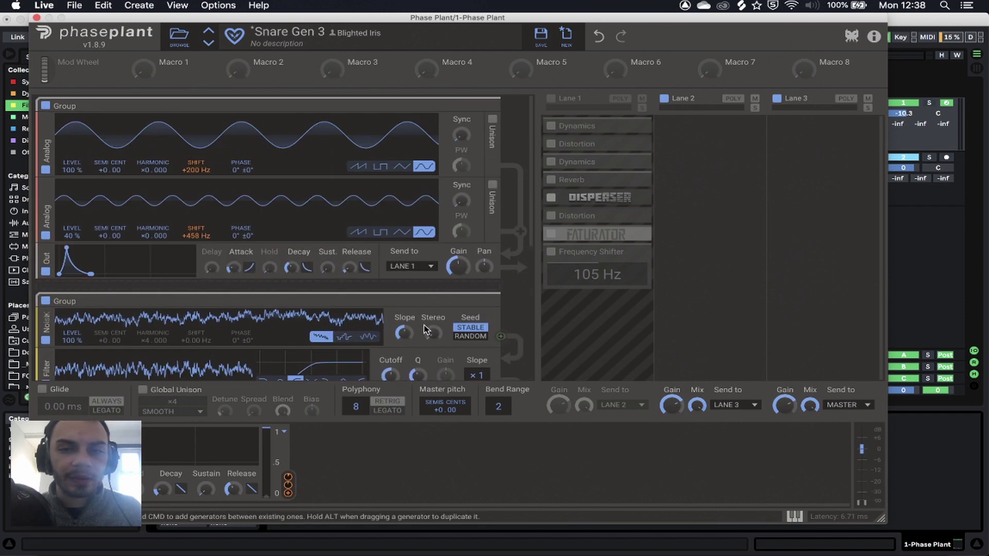
left_click(550, 98)
left_click(550, 252)
left_click(551, 234)
left_click(551, 216)
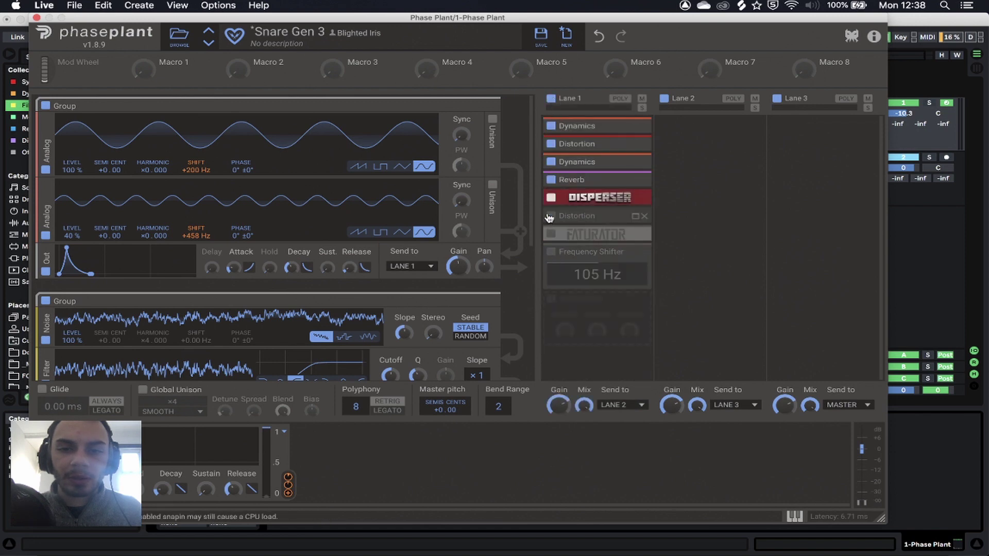
left_click(550, 197)
left_click(551, 179)
left_click(550, 162)
left_click(550, 144)
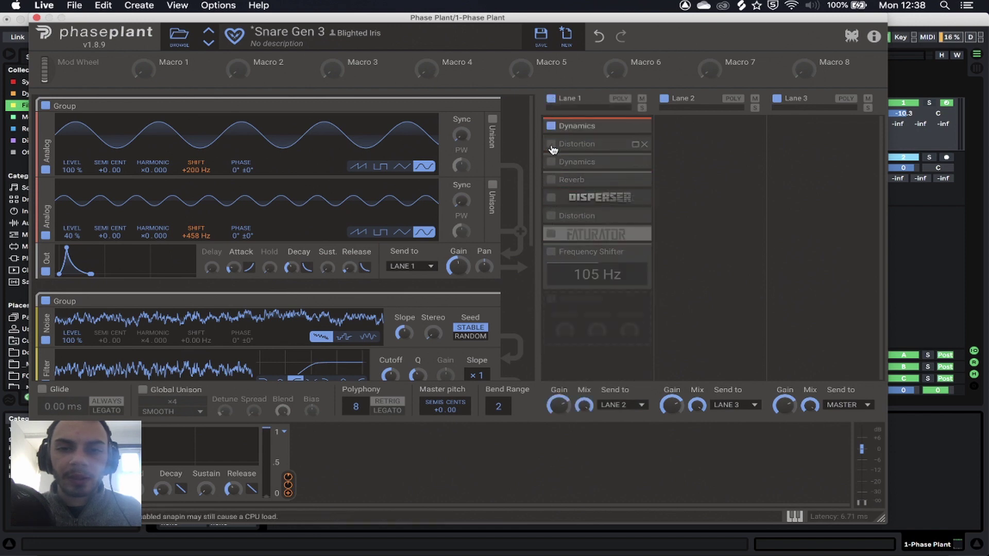
Expand the first Dynamics effect, then enable and expand the first Distortion to show its Saturate settings.
left_click(636, 124)
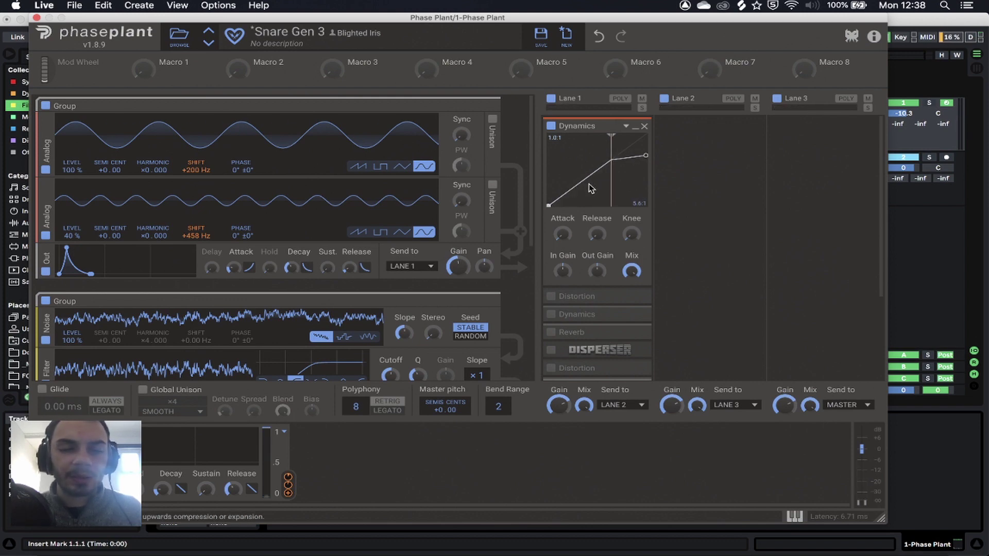
scroll(591, 189, "down", 4)
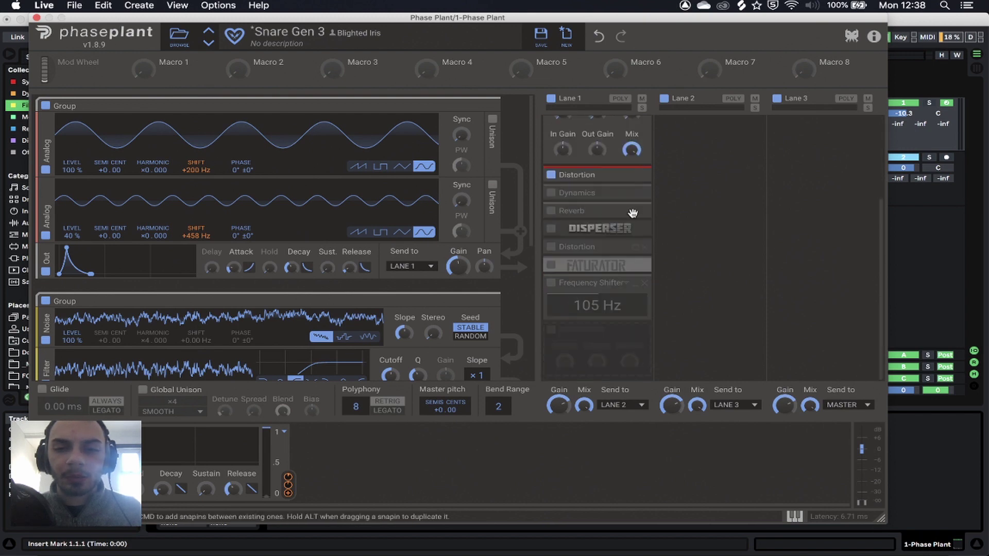
left_click(634, 175)
left_click_drag(627, 244, 627, 244)
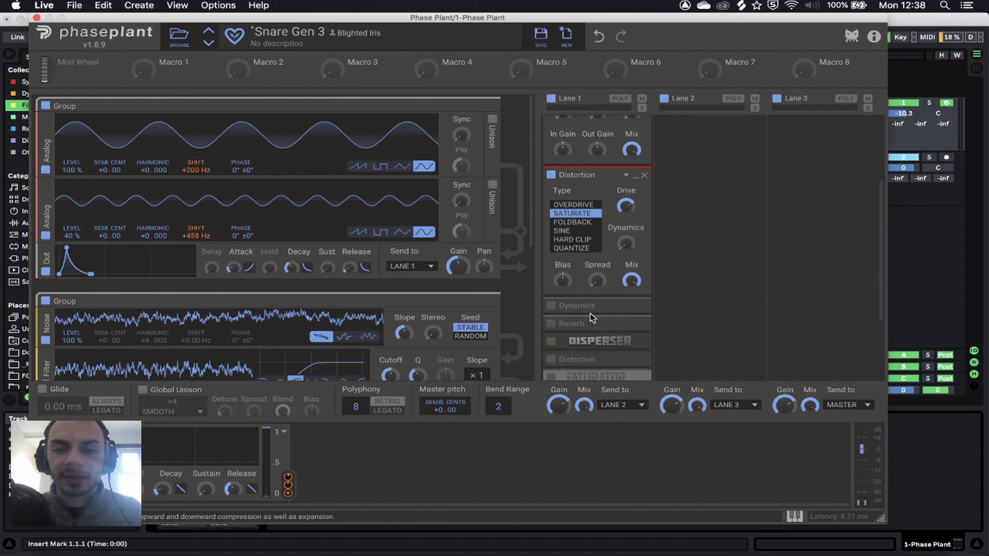
mouse_move(625, 206)
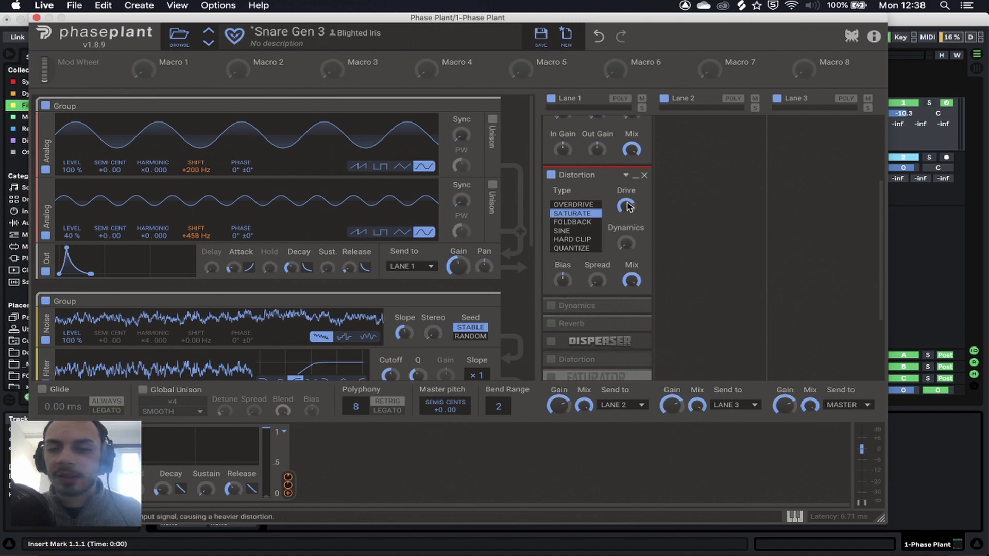
Enable the second Dynamics effect in Lane 1 and expand its controls.
scroll(625, 214, "down", 3)
left_click(552, 194)
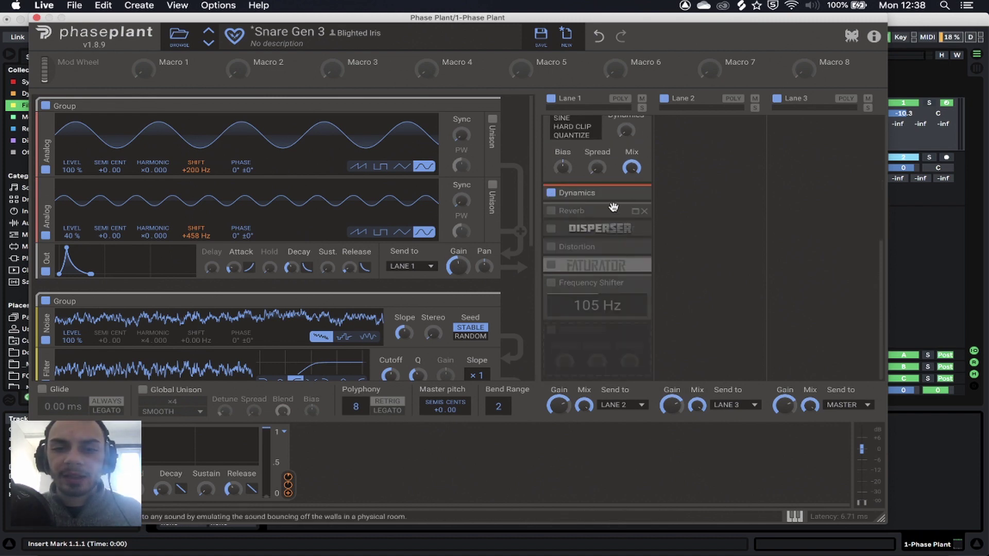
left_click(635, 193)
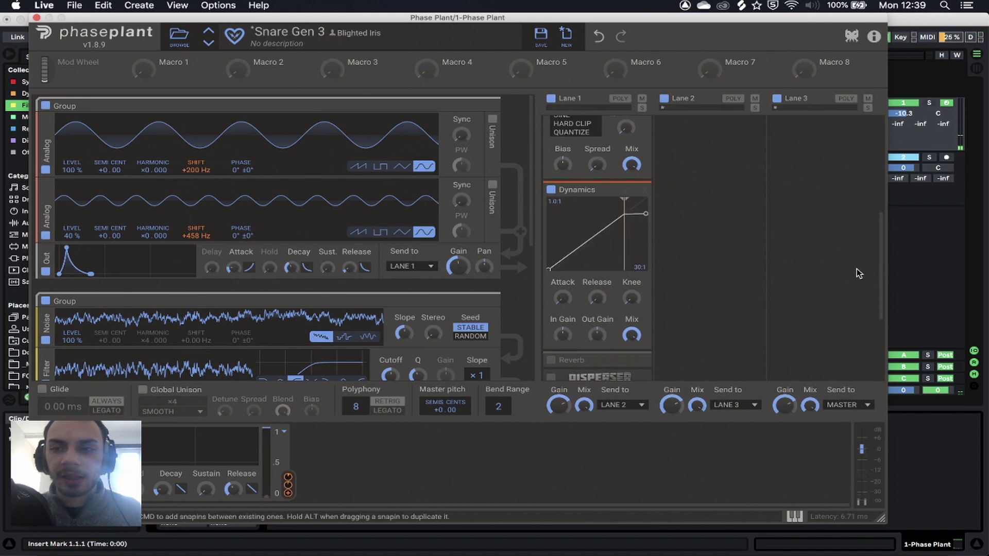
Enable the Reverb effect in Lane 1 and expand its controls.
scroll(567, 243, "down", 3)
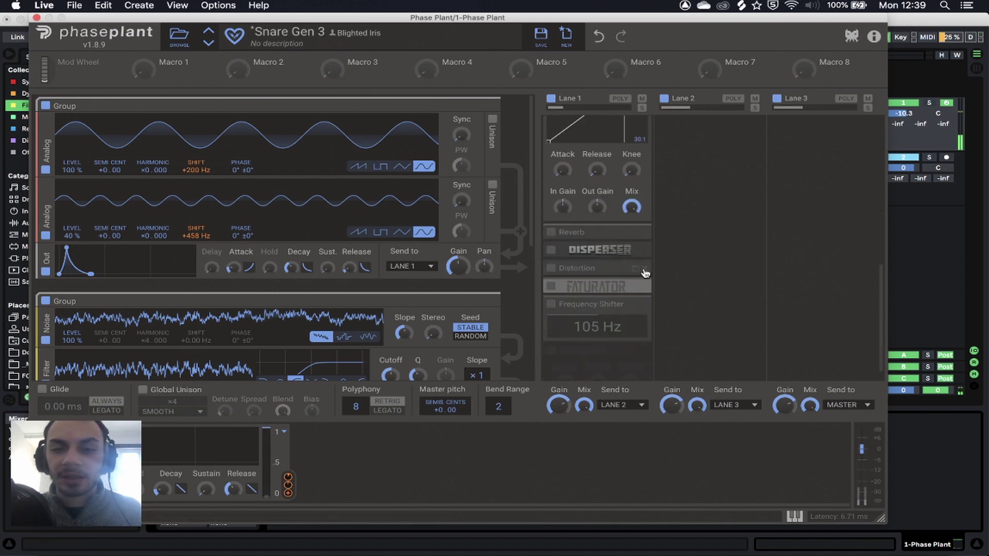
left_click(550, 231)
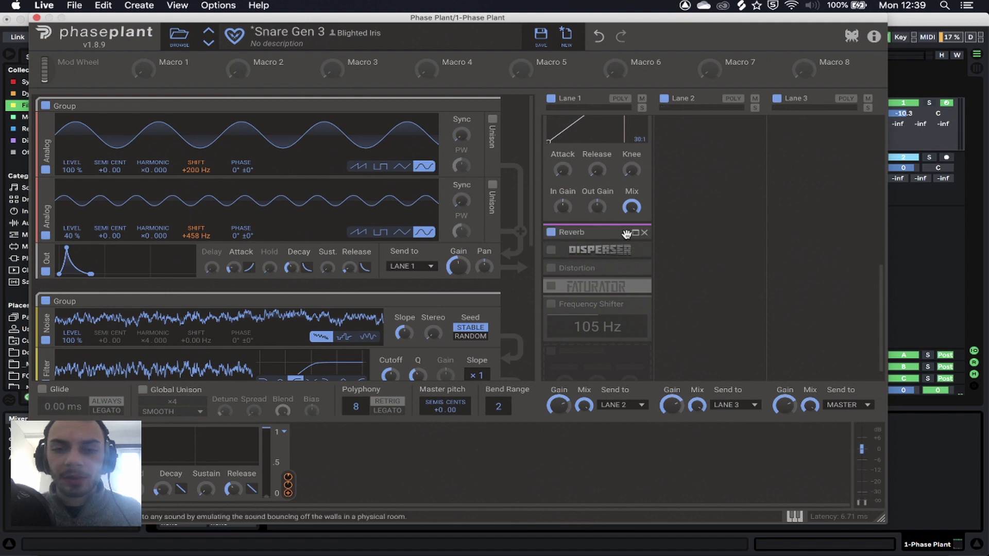
left_click(629, 232)
Enable and expand the Disperser effect, and set its frequency to 473 Hz.
scroll(633, 253, "down", 2)
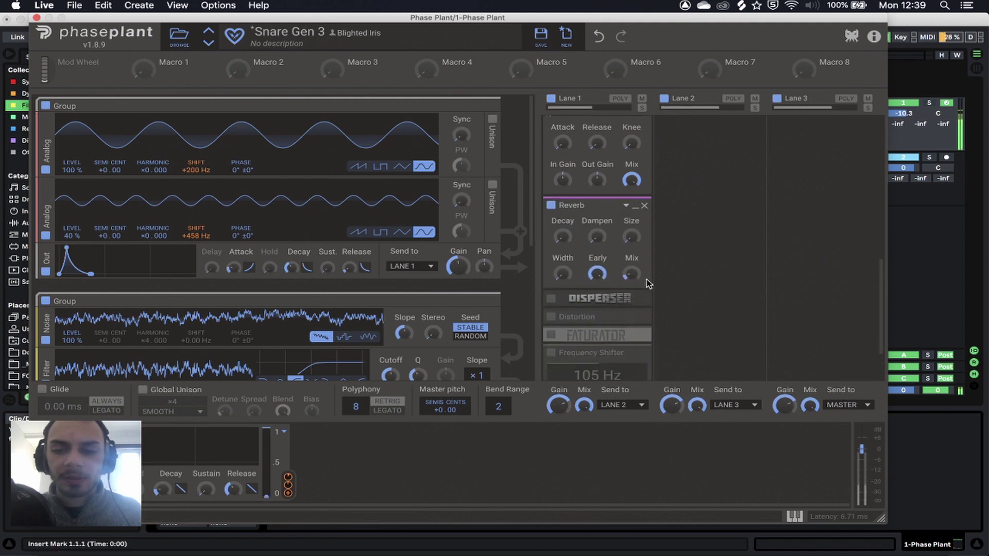
left_click(553, 301)
scroll(601, 297, "down", 3)
left_click(637, 230)
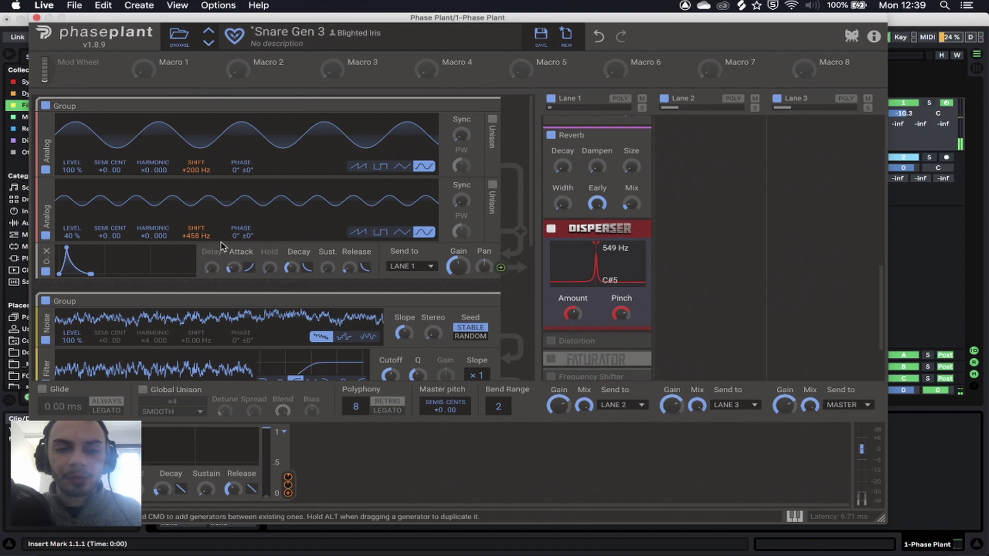
left_click_drag(587, 277, 594, 269)
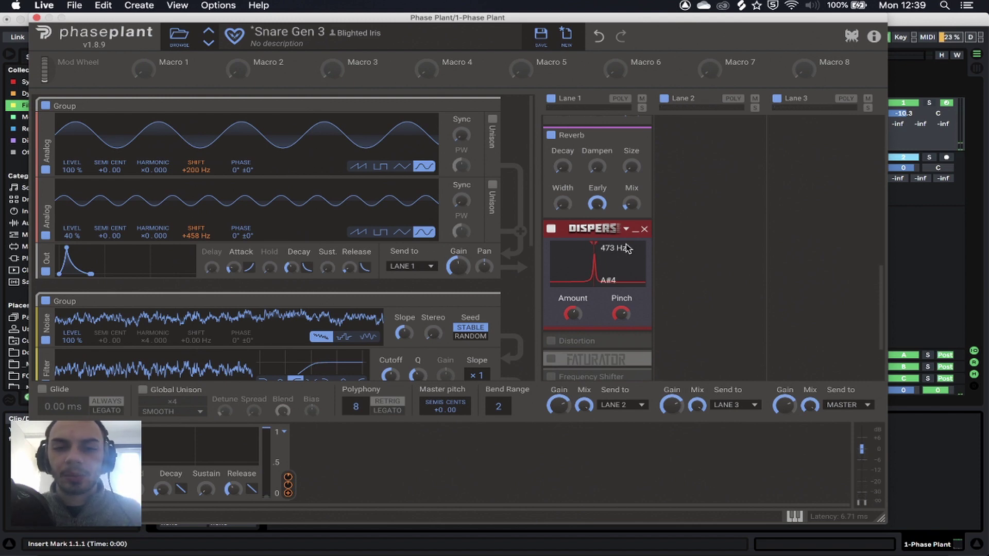
Enable the second Distortion effect below Disperser and expand its Foldback settings.
scroll(630, 259, "down", 1)
scroll(607, 277, "down", 3)
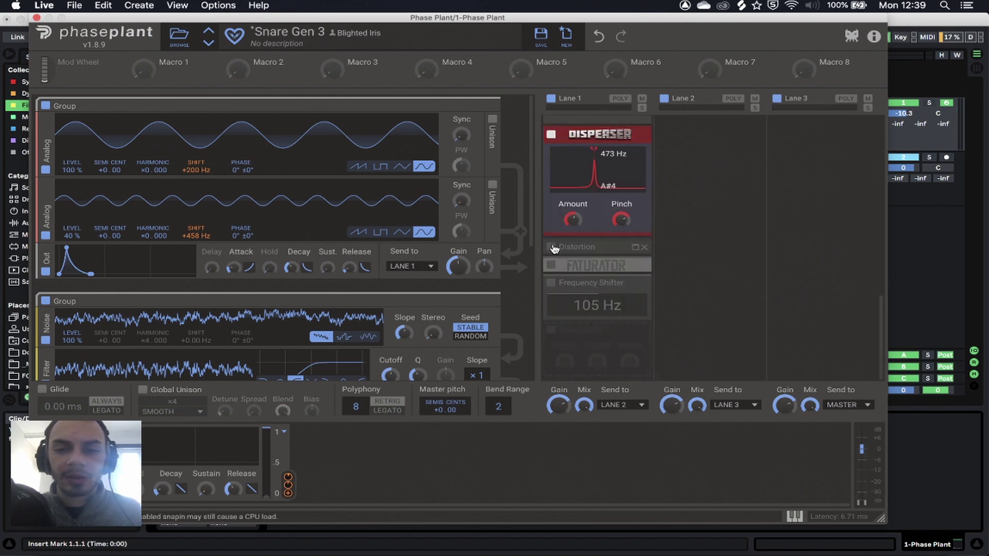
left_click(550, 247)
left_click(635, 248)
scroll(635, 302, "down", 5)
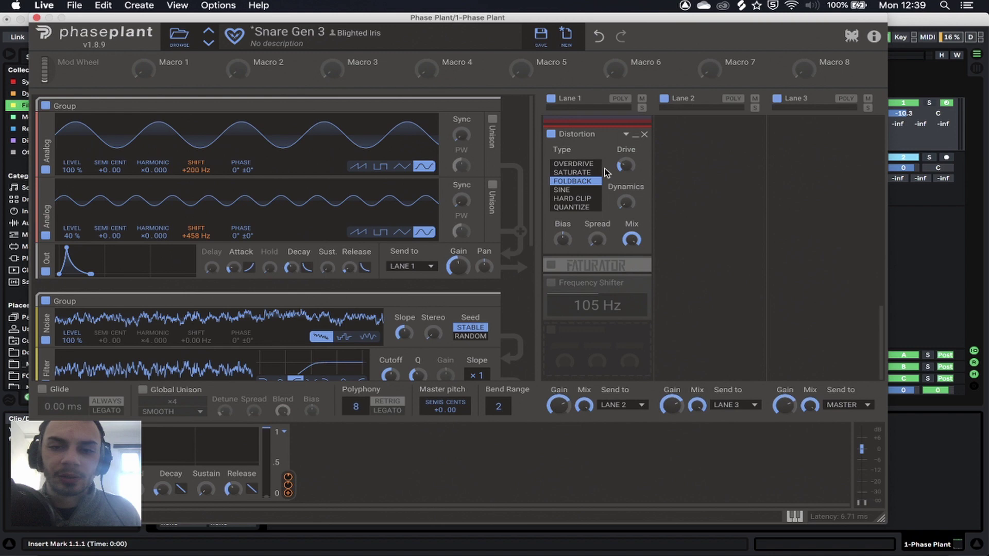
Try the Sine type on the Distortion effect below Disperser, and return it to Foldback.
left_click(592, 190)
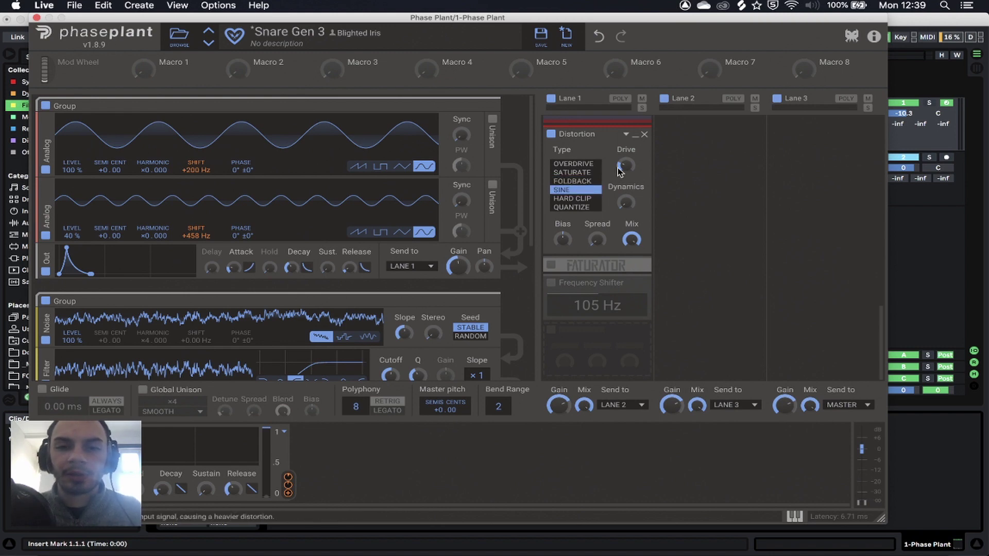
left_click(587, 181)
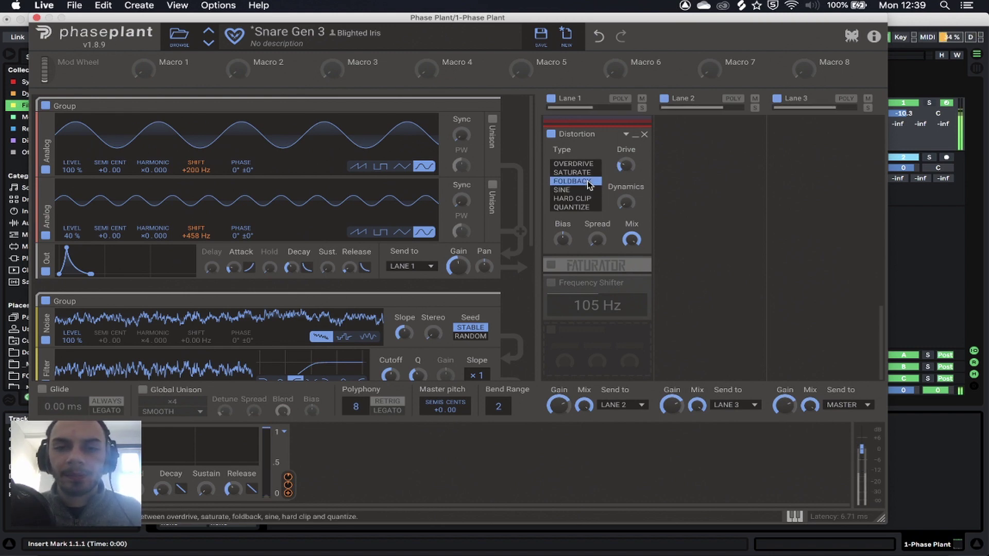
Enable the Faturator effect in Lane 1 and expand its controls.
left_click(550, 264)
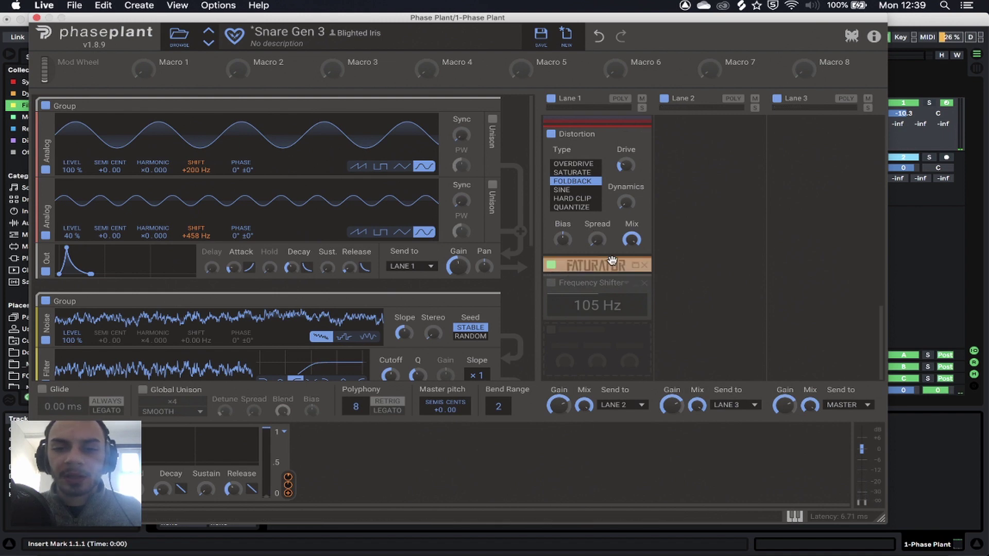
left_click(634, 266)
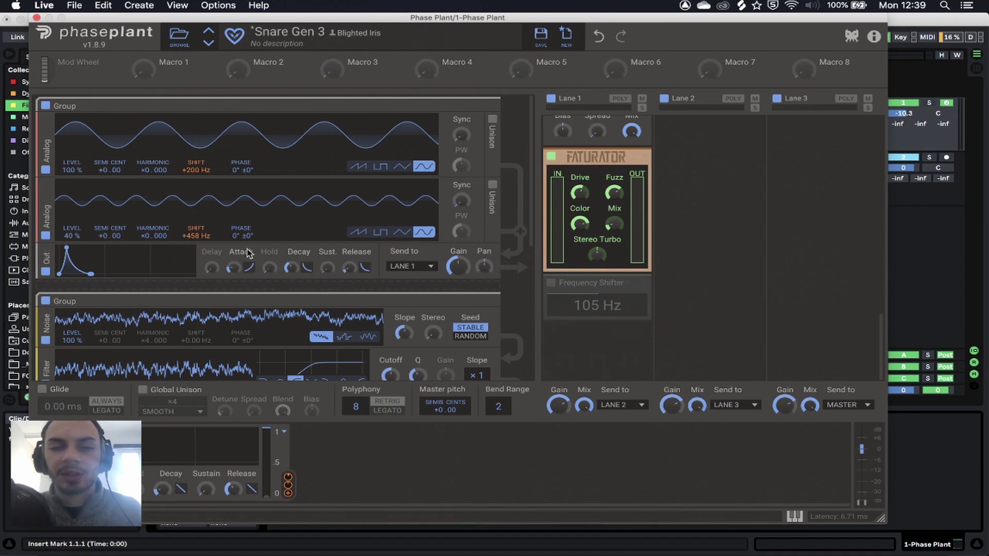
Enable the Frequency Shifter below Faturator and try different shift amounts, ending at 223 Hz.
scroll(567, 307, "down", 10)
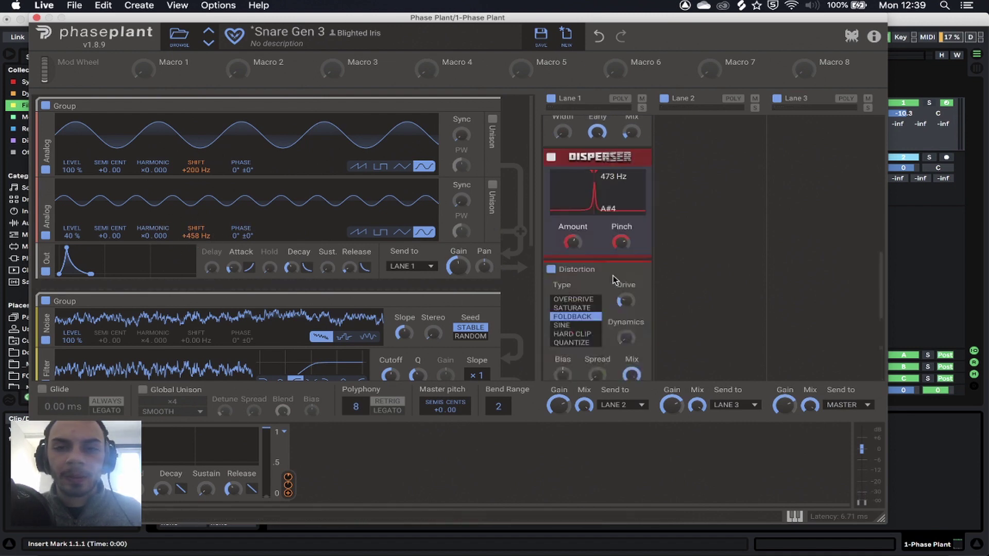
scroll(608, 293, "up", 3)
scroll(598, 305, "down", 2)
scroll(592, 307, "up", 6)
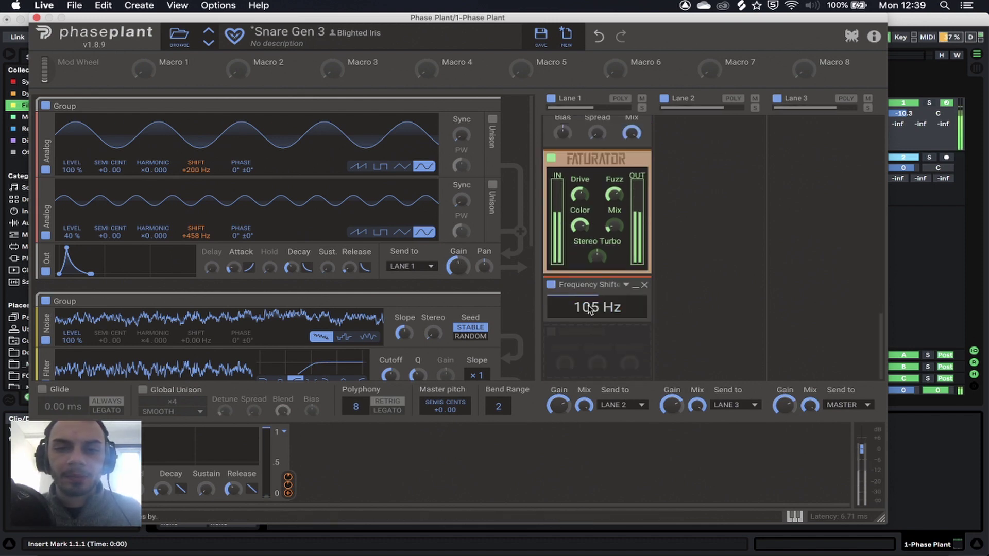
left_click_drag(590, 309, 180, 123)
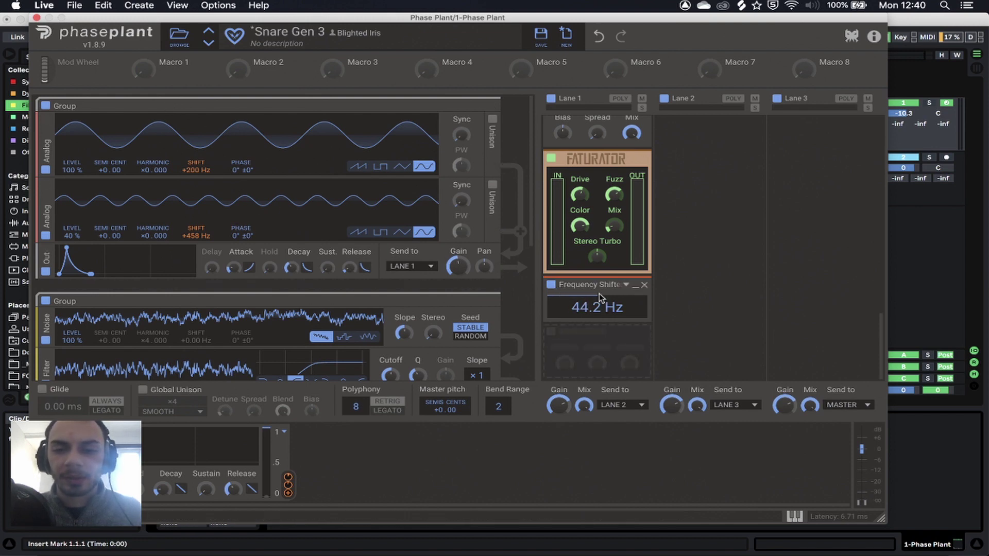
left_click_drag(592, 308, 592, 288)
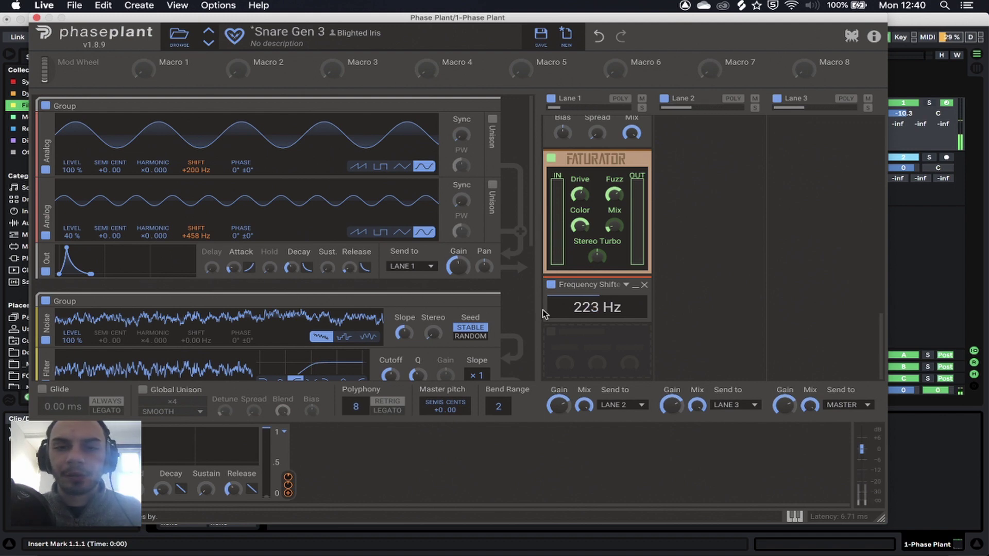
Set the output envelope's decay in the last noise group to about 89.8 ms.
scroll(335, 242, "down", 4)
left_click_drag(291, 313, 291, 315)
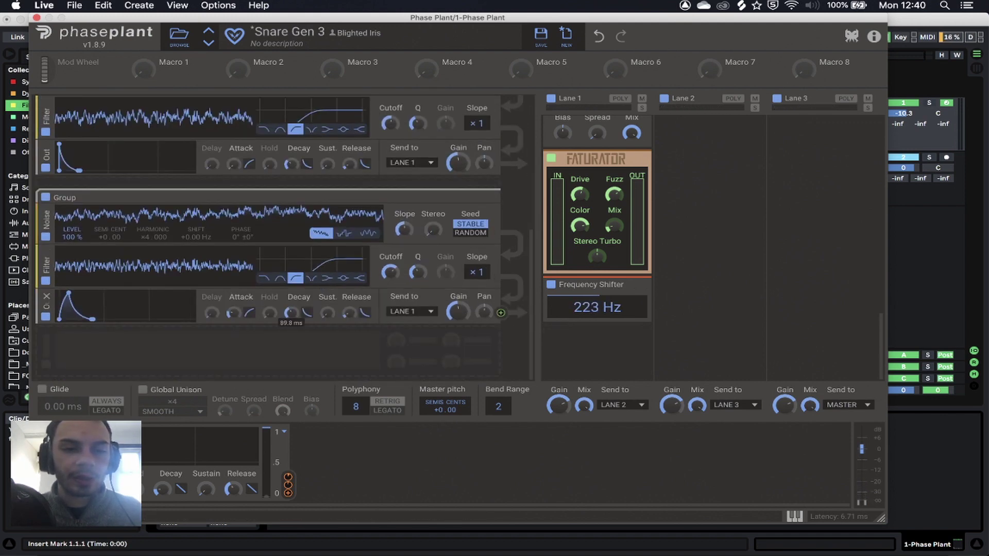
Set the Frequency Shifter to 198 Hz and raise the Disperser's Amount.
scroll(344, 307, "up", 1)
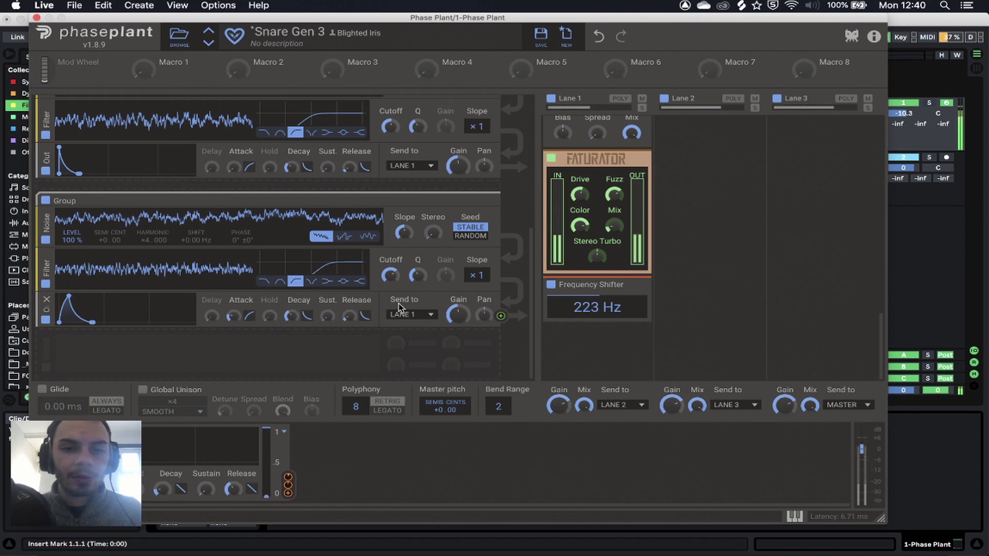
left_click_drag(596, 307, 596, 329)
scroll(613, 295, "up", 5)
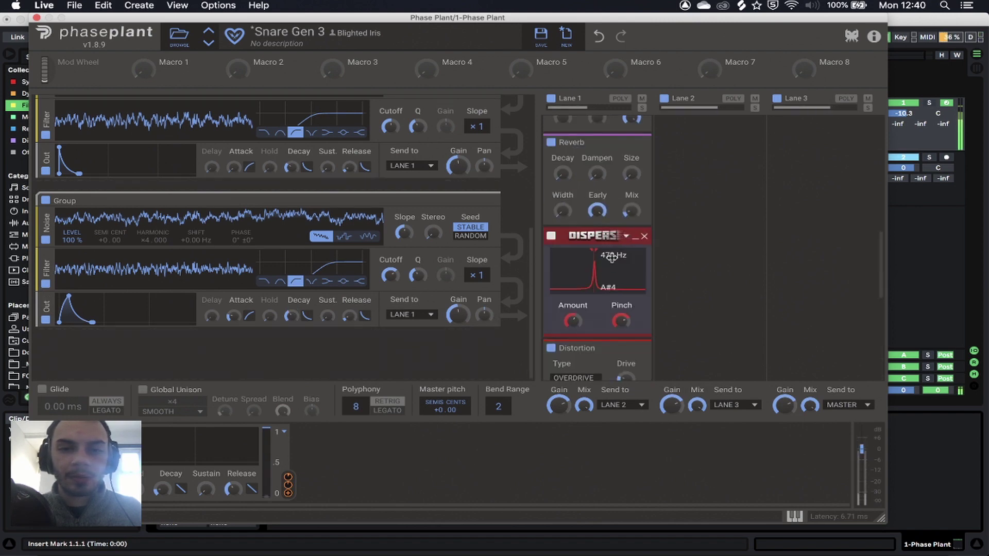
left_click_drag(576, 323, 591, 295)
scroll(574, 325, "up", 3)
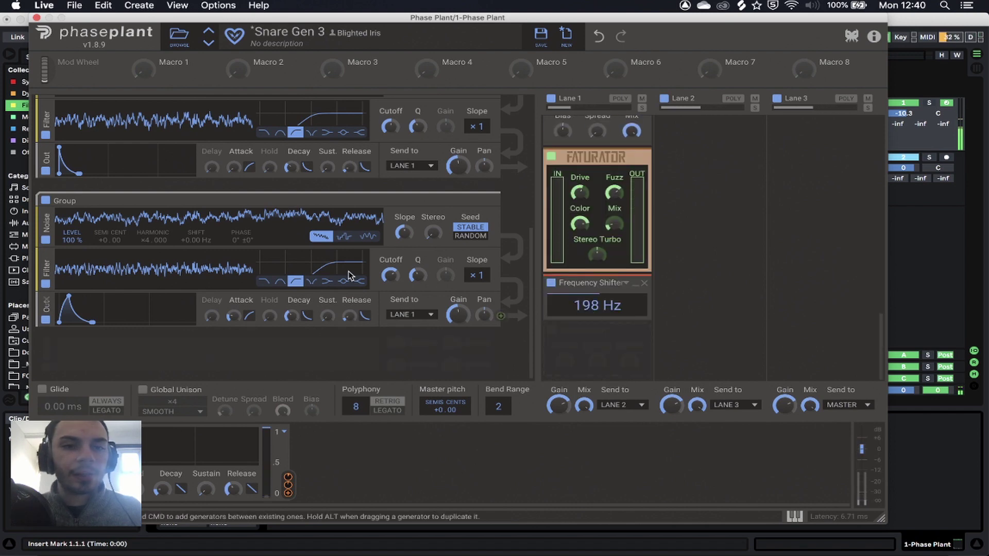
scroll(322, 289, "up", 5)
scroll(586, 246, "down", 5)
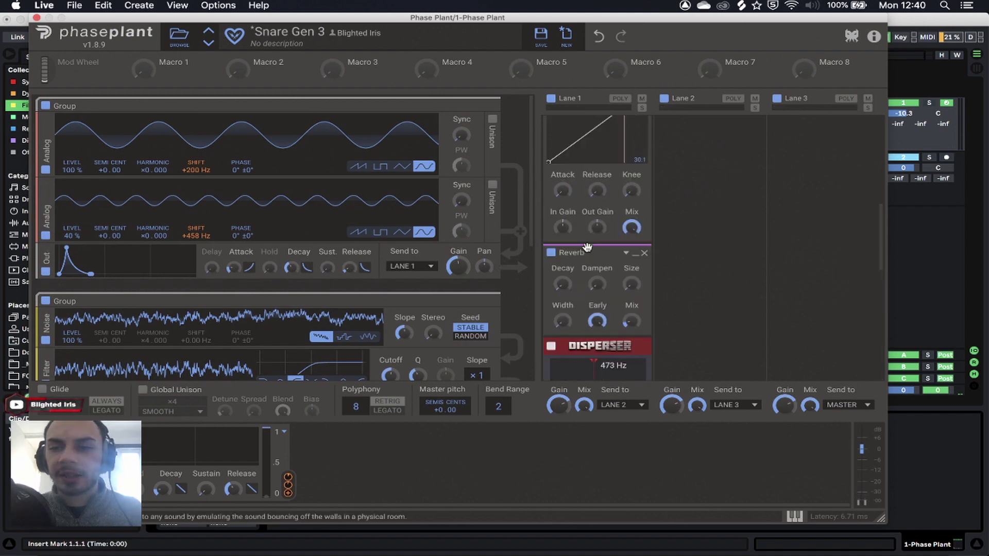
scroll(584, 239, "up", 3)
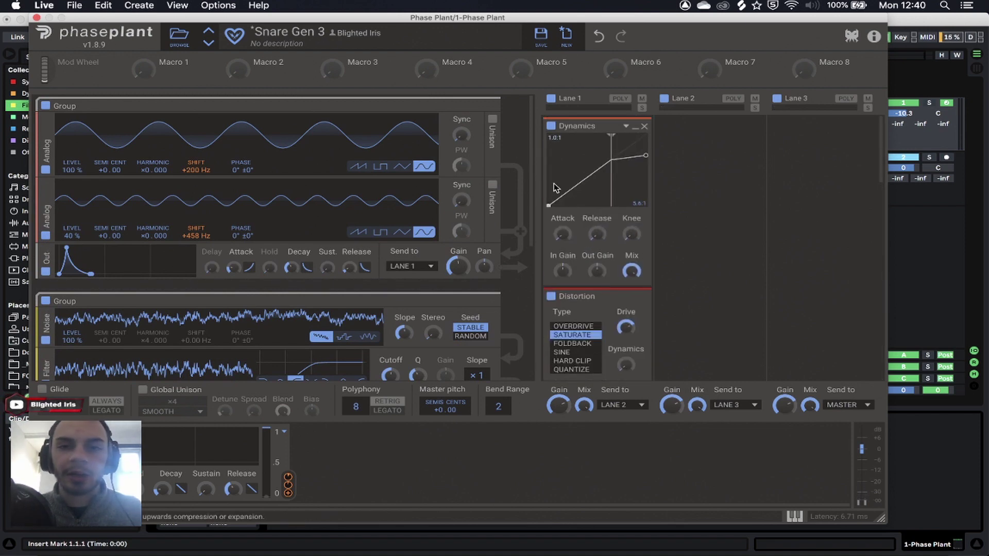